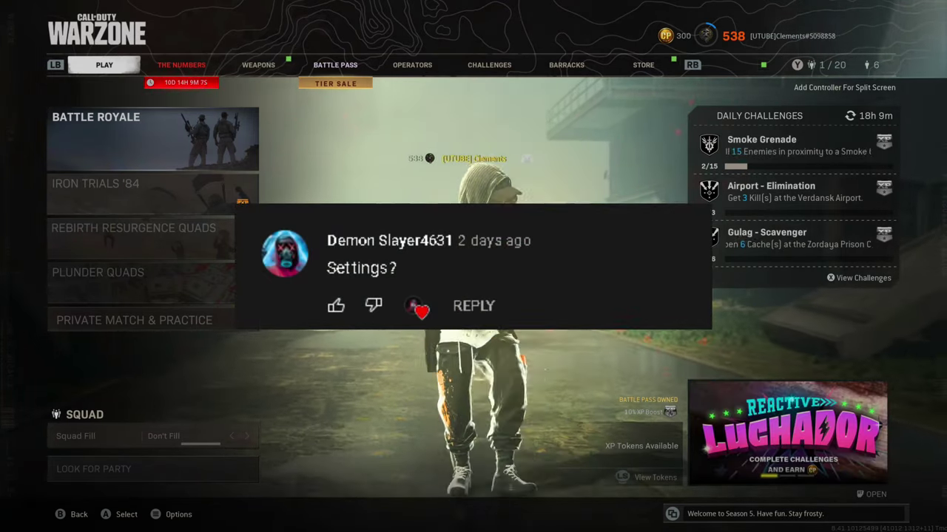
Step: Open the controller options and compare the Default and Tactical button mappings for BR Button Layout
key(Escape)
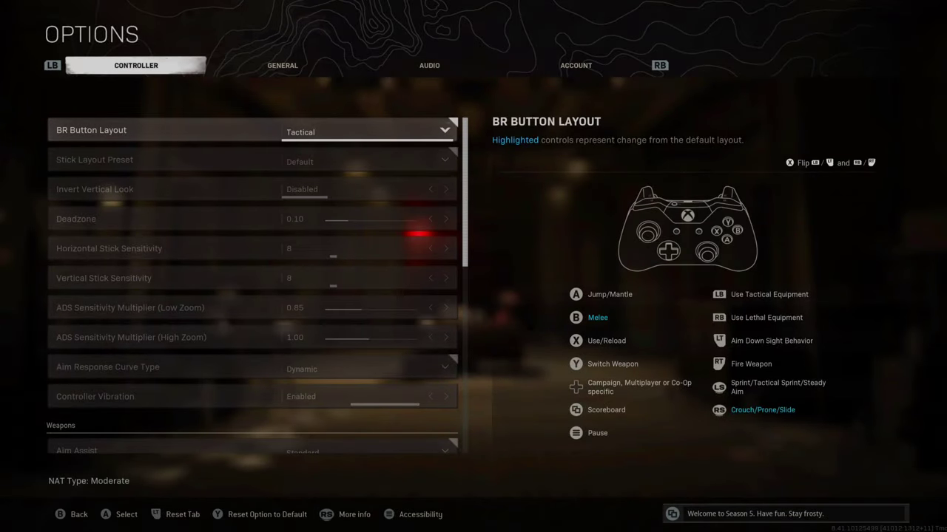
key(Return)
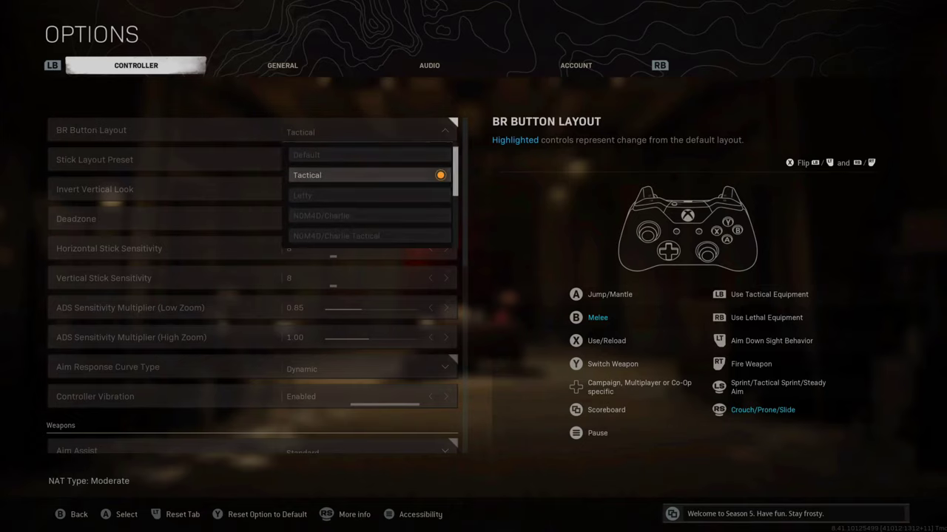
key(Up)
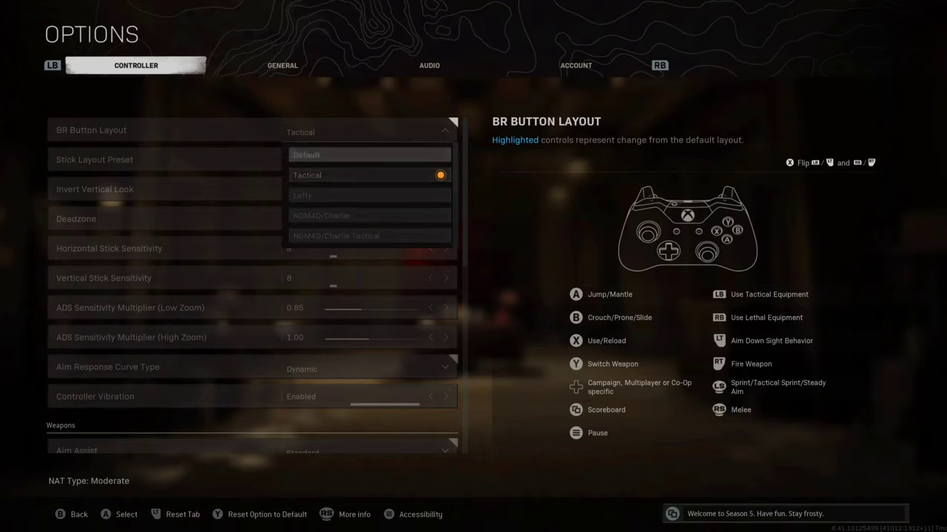
key(Down)
key(Up)
key(Down)
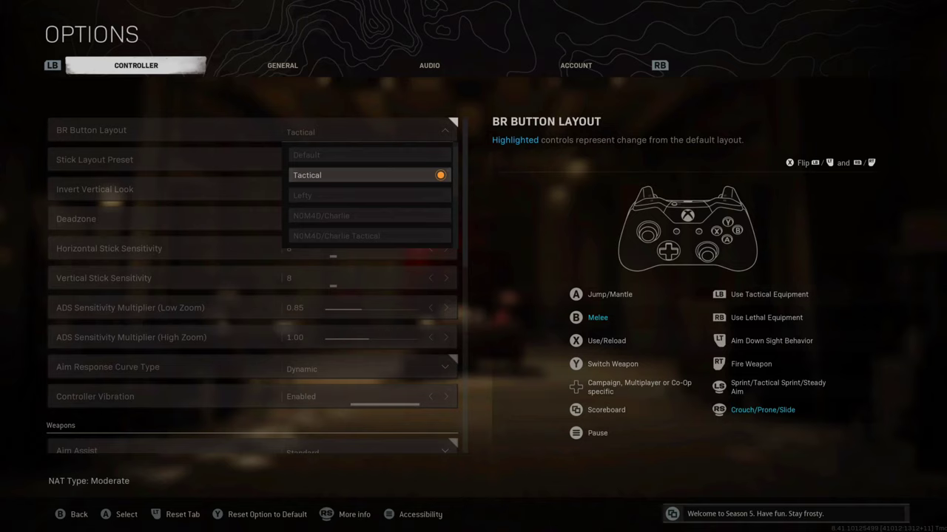
Step: Preview the Bumper Jumper and Bumper Jumper Tactical button layouts, leaving BR Button Layout on Tactical
key(Down)
key(Down)
key(Down)
key(Down)
key(Down)
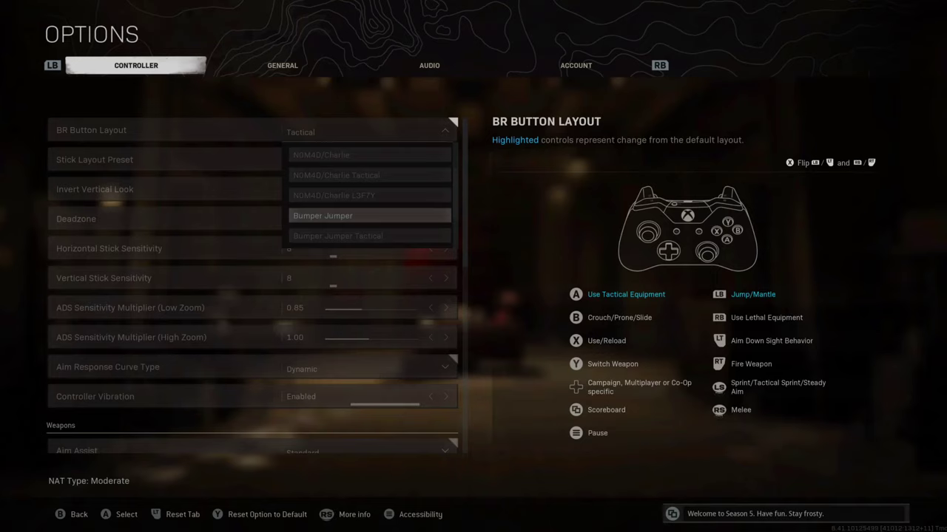
key(Down)
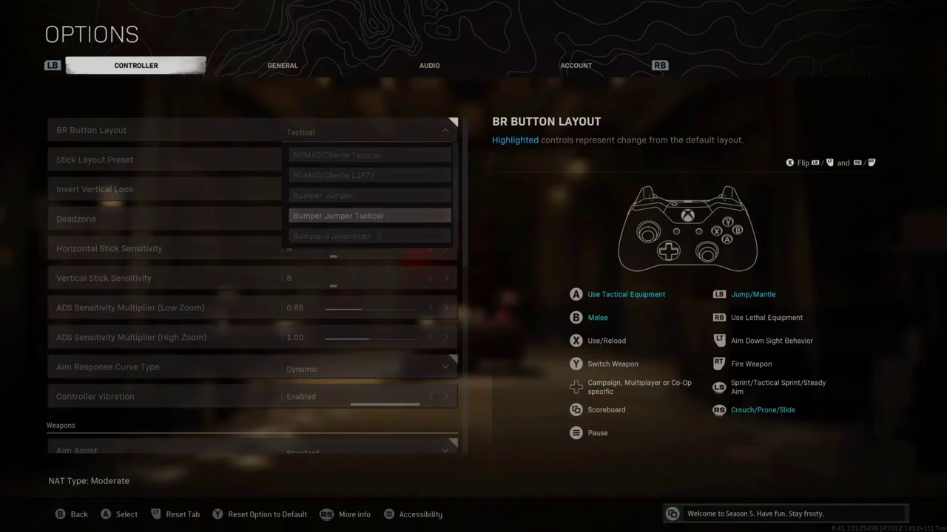
key(Up)
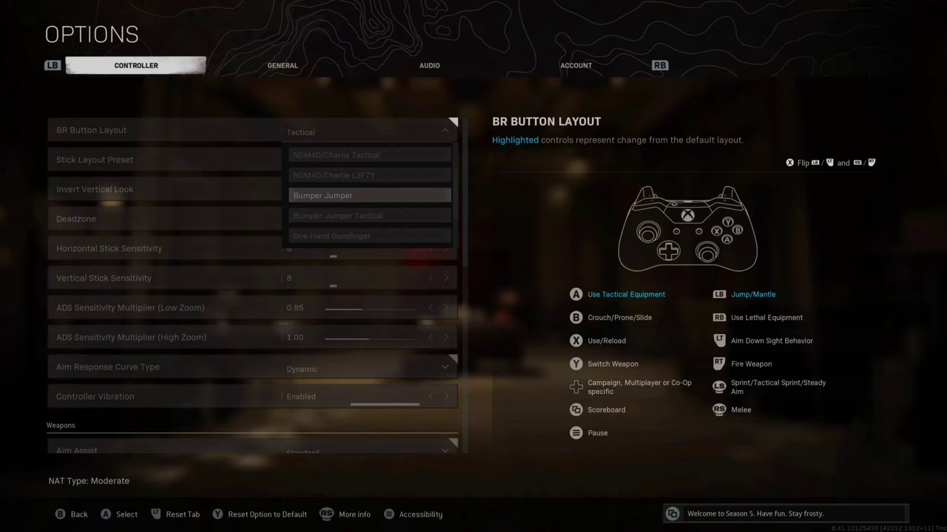
key(Down)
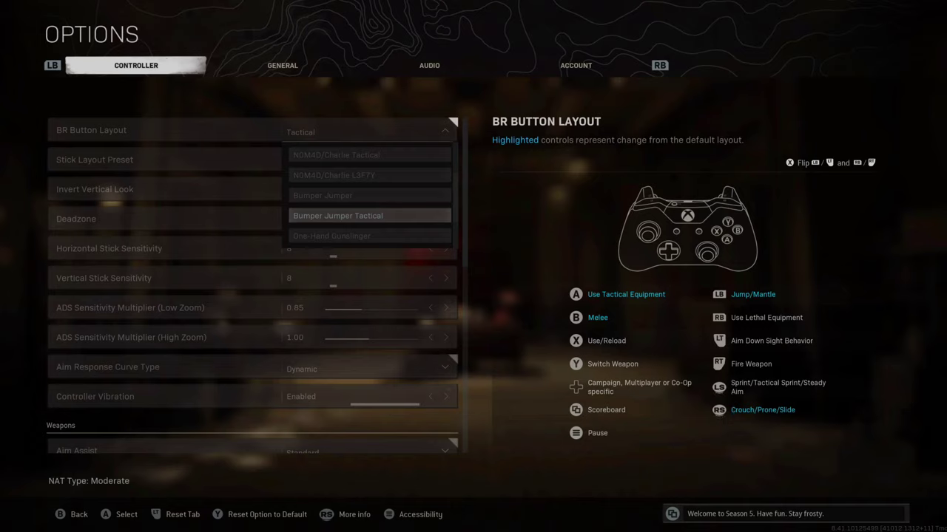
key(Escape)
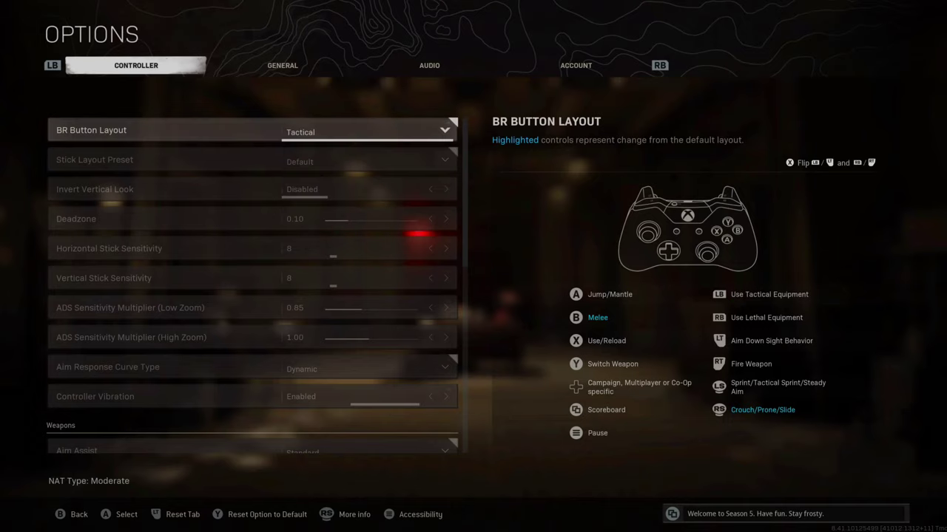
Step: Review the Stick Layout Preset, Invert Vertical Look and Deadzone settings
click(95, 160)
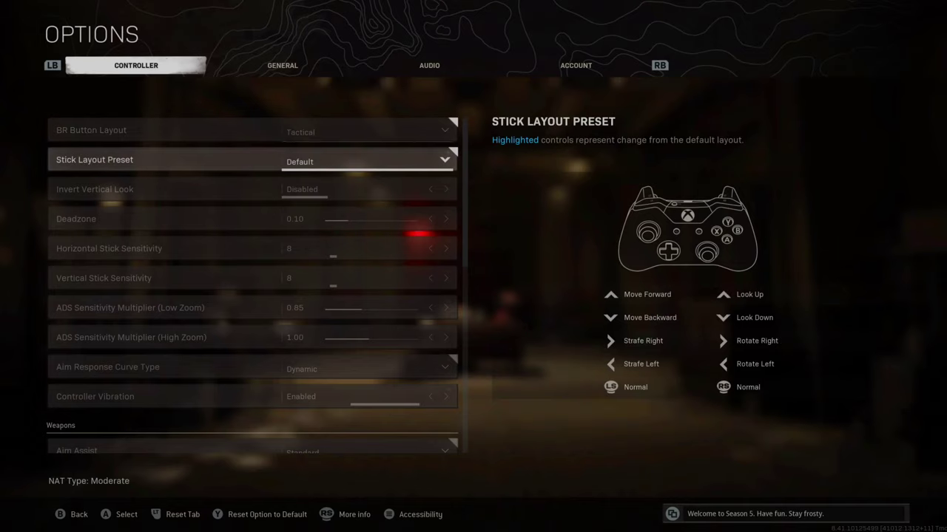
click(95, 190)
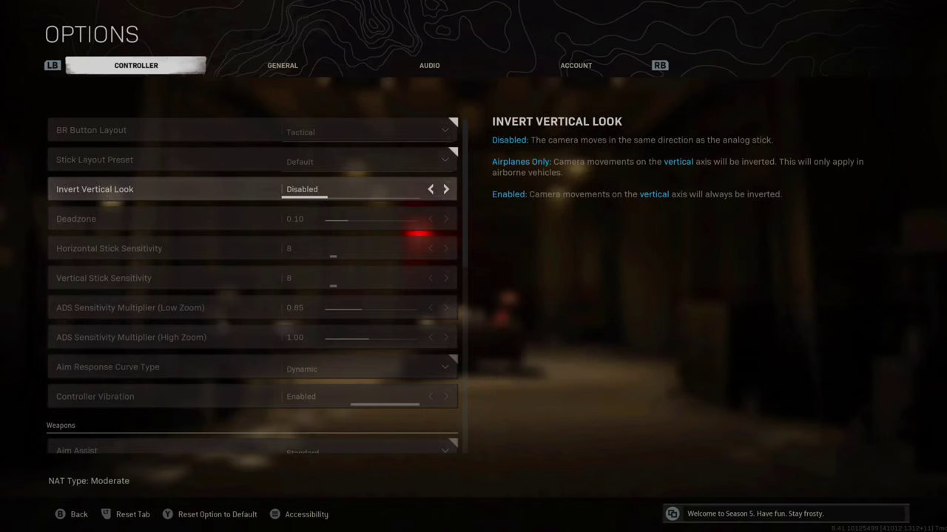
click(94, 219)
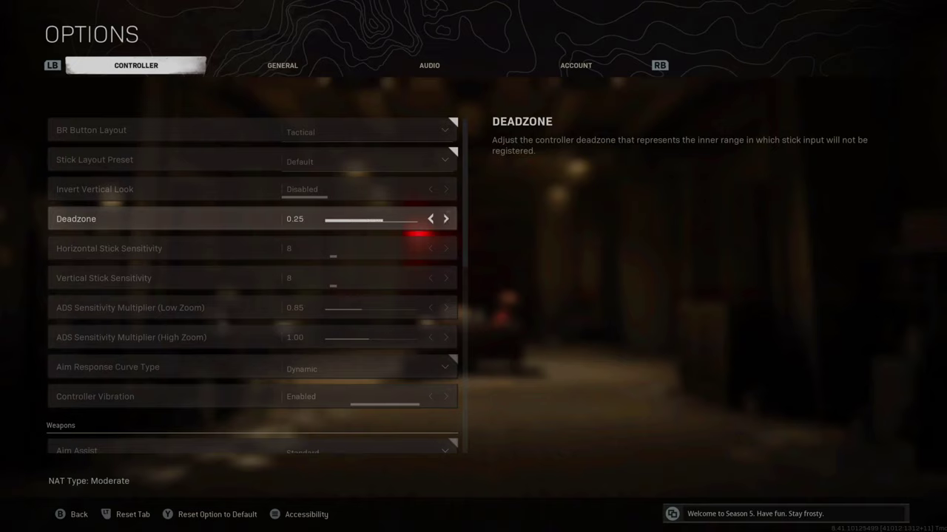
Step: Try several lower and higher Deadzone values and return the setting to 0.10
key(Right)
key(Right)
key(Right)
key(Left)
key(Left)
key(Left)
key(Left)
key(Left)
key(Left)
key(Left)
key(Right)
key(Right)
key(Right)
key(Right)
key(Left)
key(Right)
key(Right)
key(Right)
key(Right)
key(Right)
Step: Review the horizontal and vertical stick sensitivities and the low-zoom and high-zoom ADS sensitivity multipliers
key(Down)
key(Up)
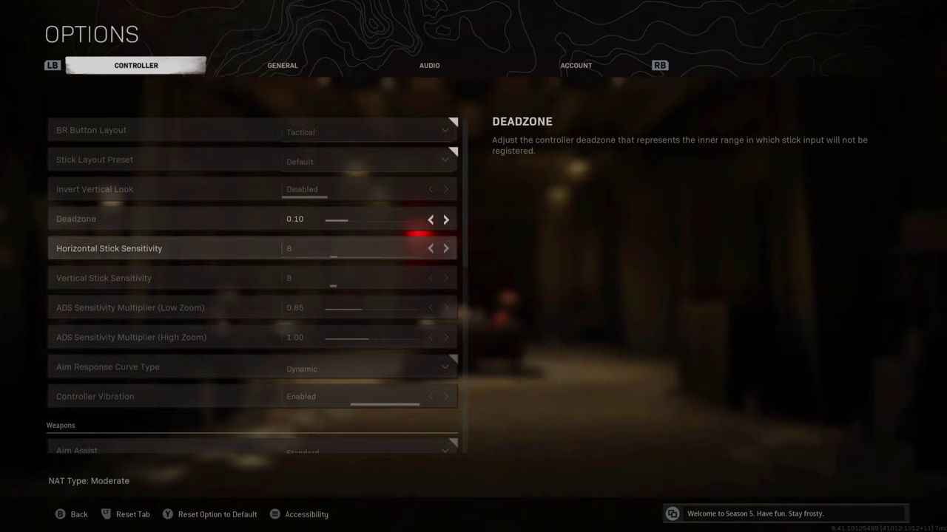
key(Up)
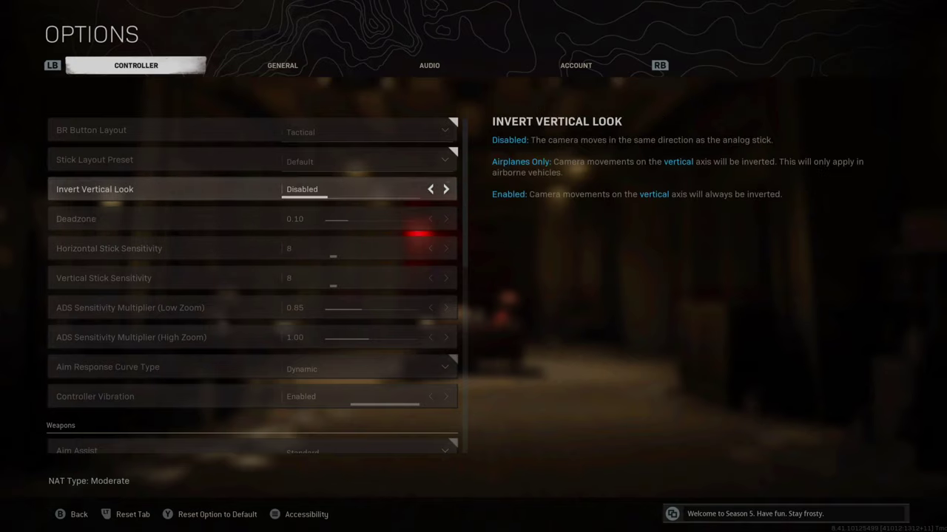
key(Down)
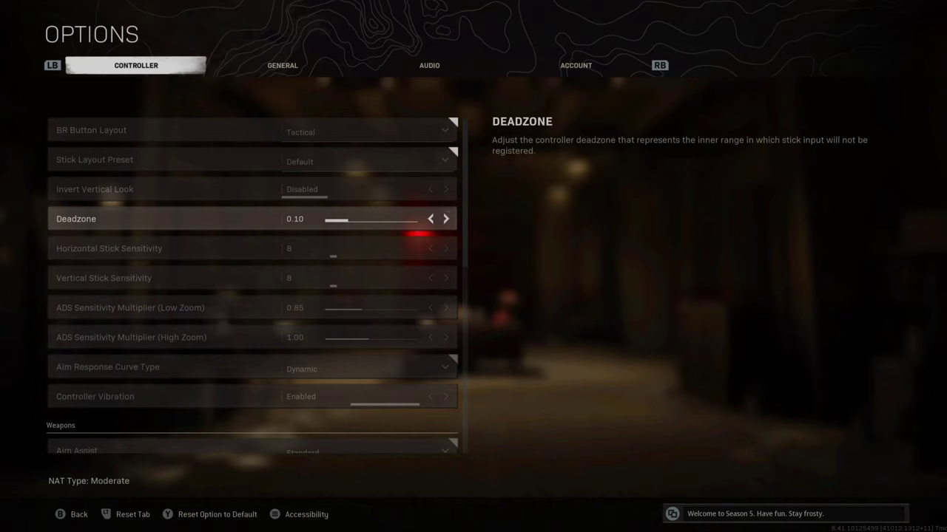
key(Down)
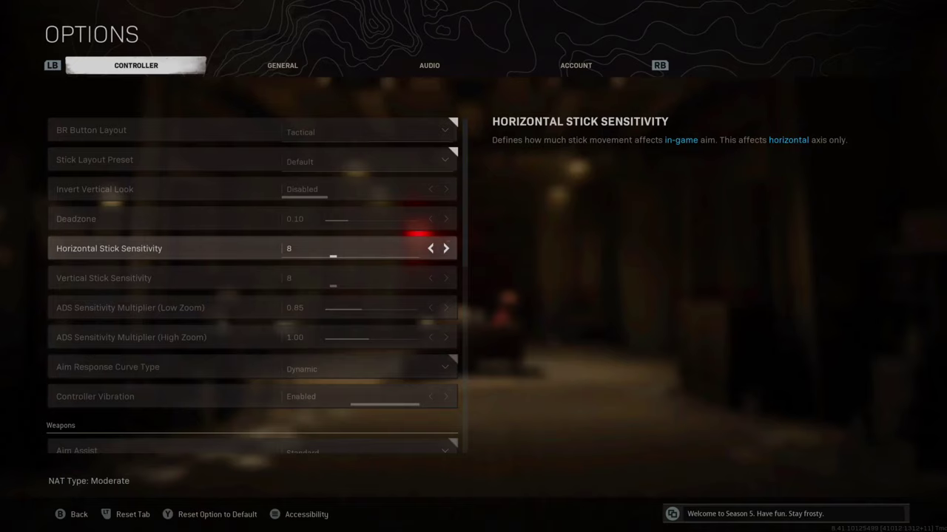
key(Down)
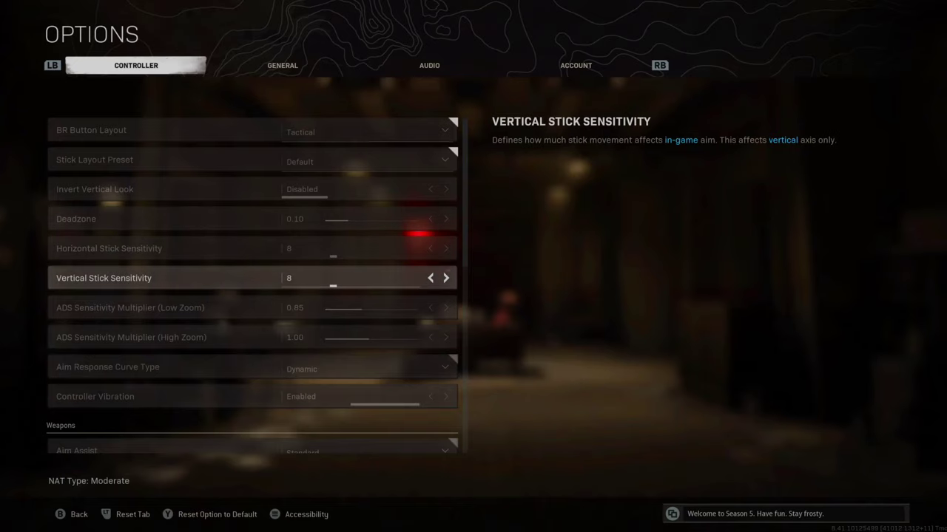
key(Up)
key(Down)
key(Down)
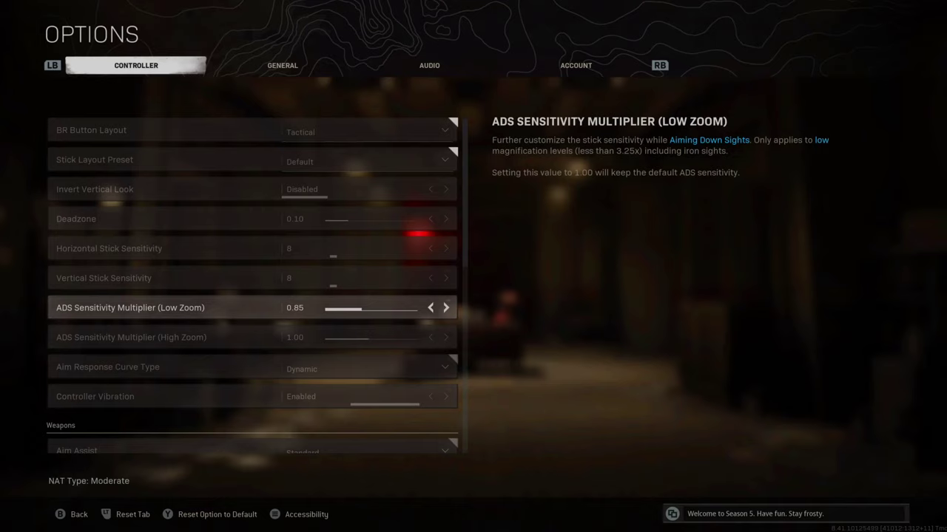
click(130, 338)
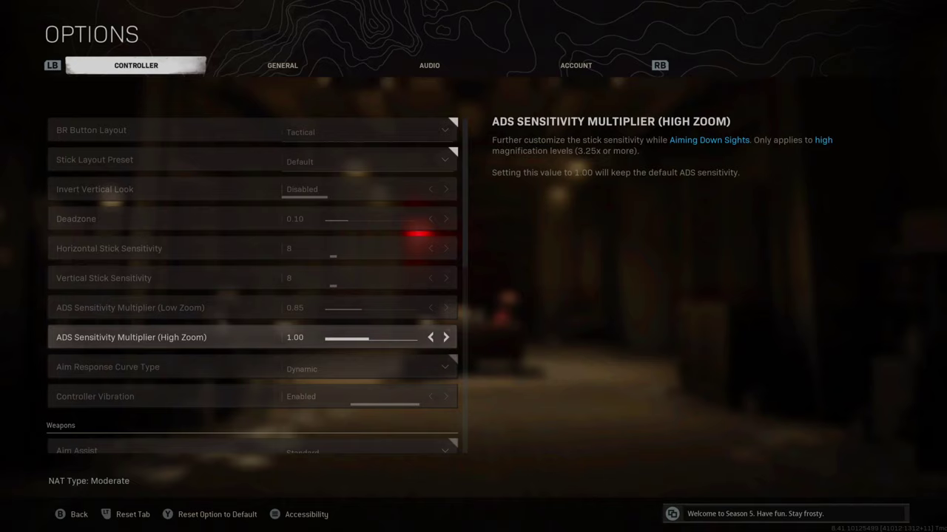
Step: Set Aim Response Curve Type to Linear and look over the Standard and Dynamic alternatives
key(Down)
key(Left)
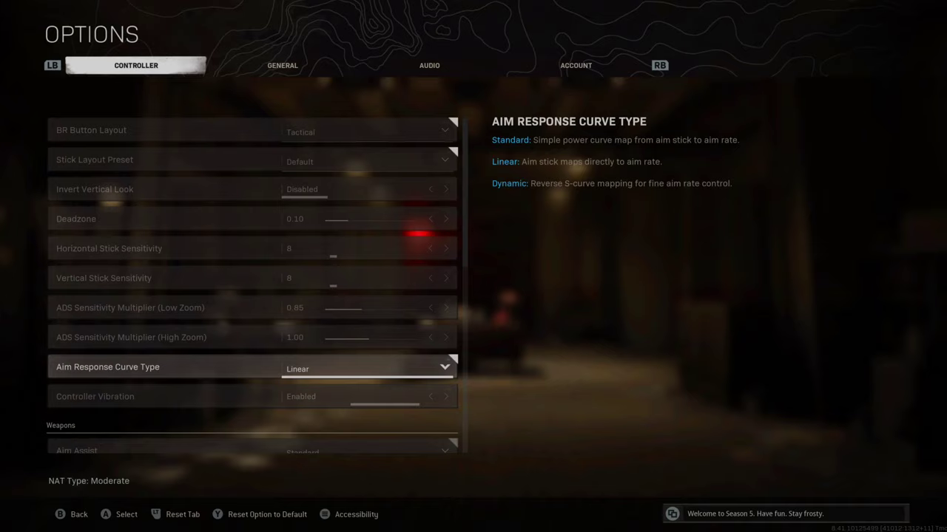
key(Return)
key(Down)
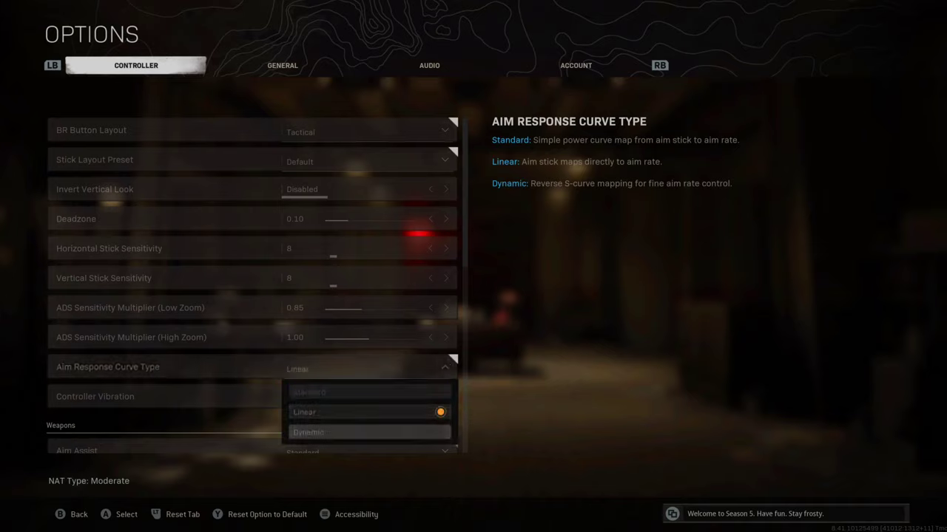
key(Up)
key(Up)
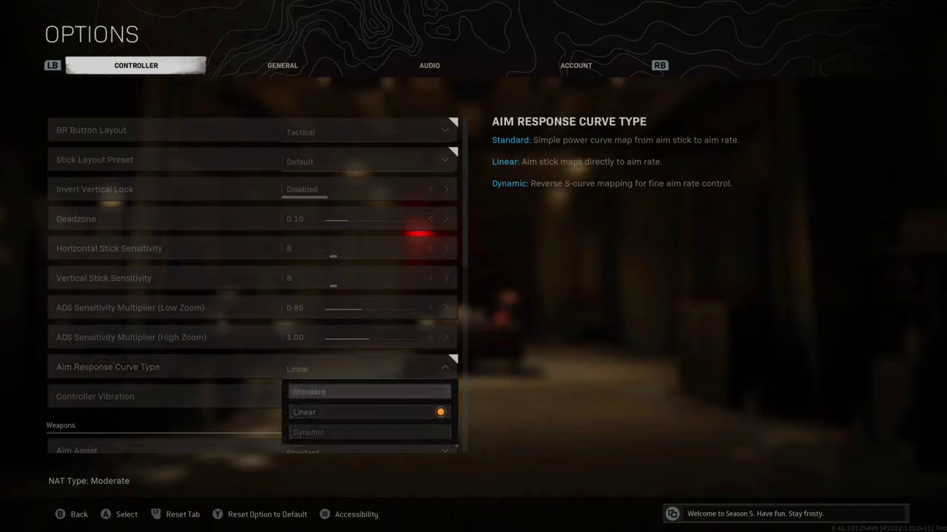
key(Down)
key(Up)
key(Escape)
Step: Review Controller Vibration and the available Aim Assist types, keeping Aim Assist on Standard
key(Down)
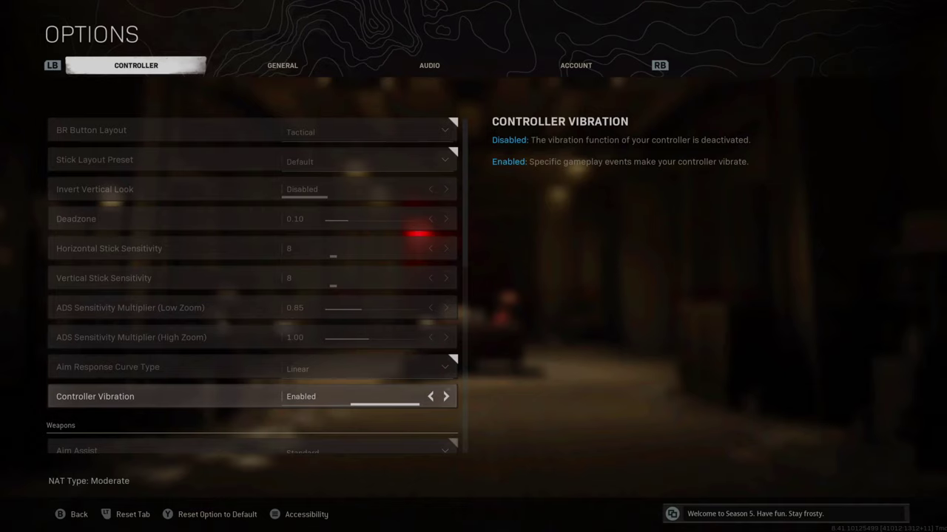
key(Down)
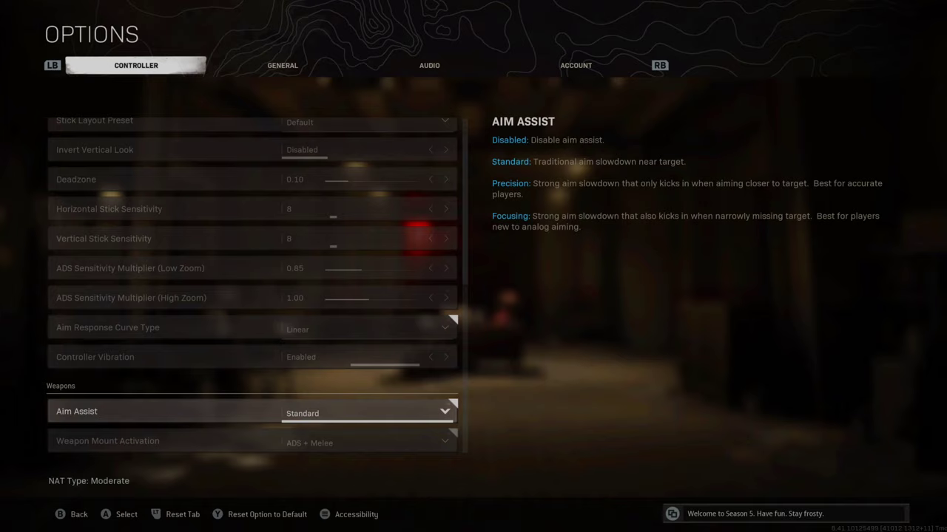
key(Return)
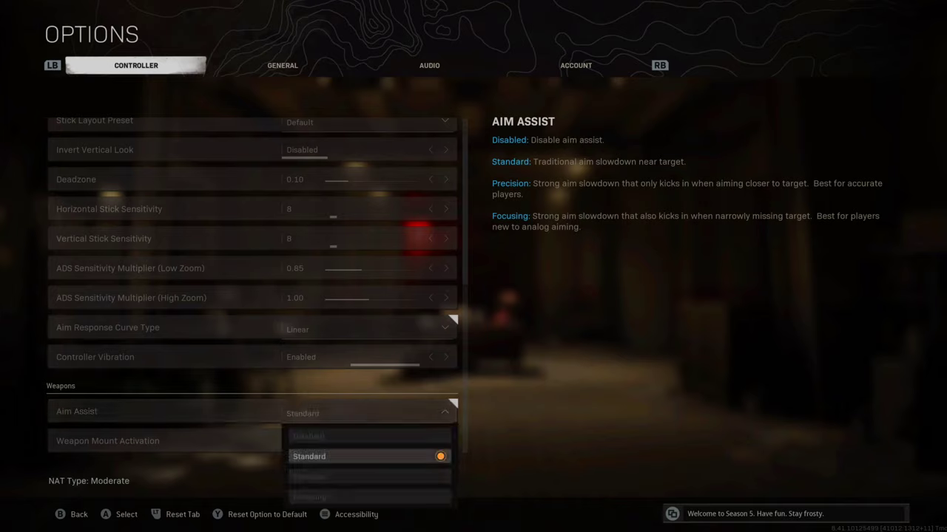
key(Down)
key(Down)
key(Up)
key(Up)
key(Up)
key(Down)
key(Return)
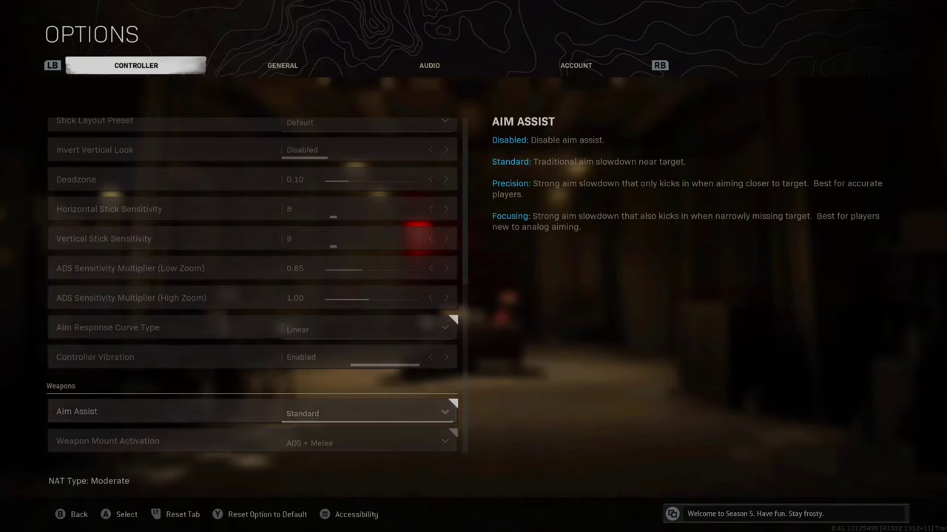
Step: Look through the Weapons settings below Aim Assist and return to Aim Assist
key(Down)
key(Down)
key(Down)
key(Down)
key(Down)
key(Down)
key(Down)
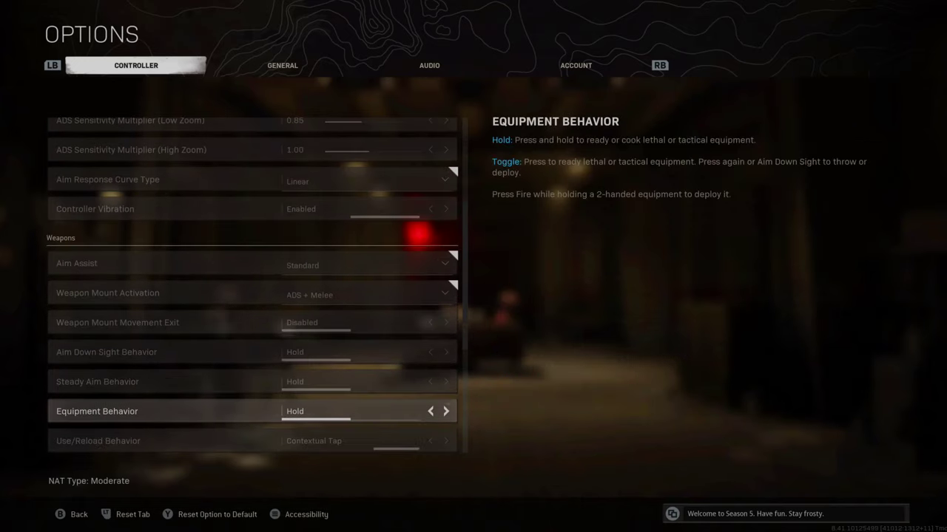
key(Up)
key(Up)
key(Up)
key(Up)
key(Up)
key(Up)
key(Up)
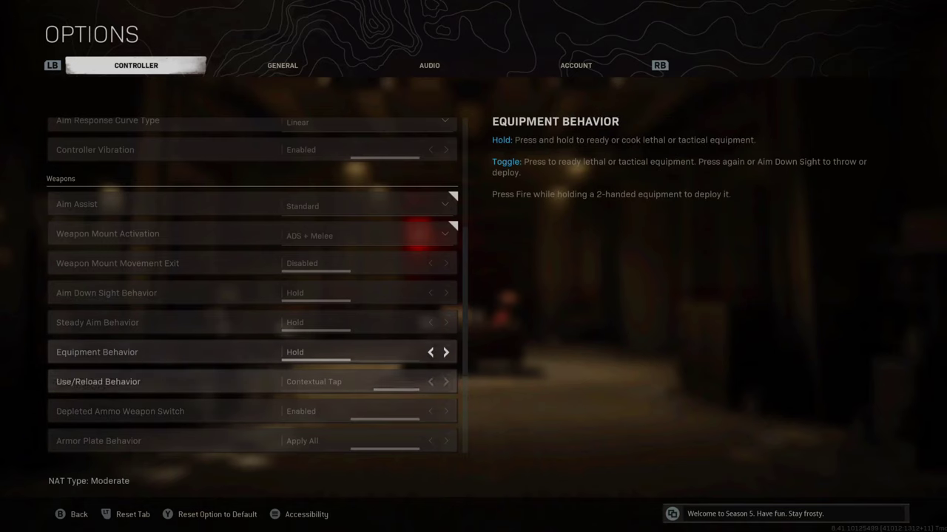
Step: Examine the Precision and Focusing choices for Aim Assist, leaving Standard selected
key(Return)
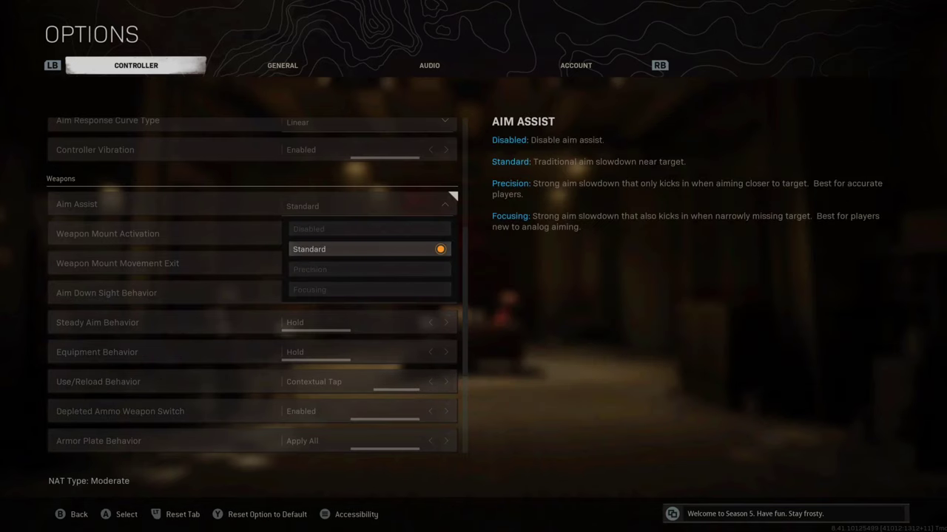
key(Down)
key(Down)
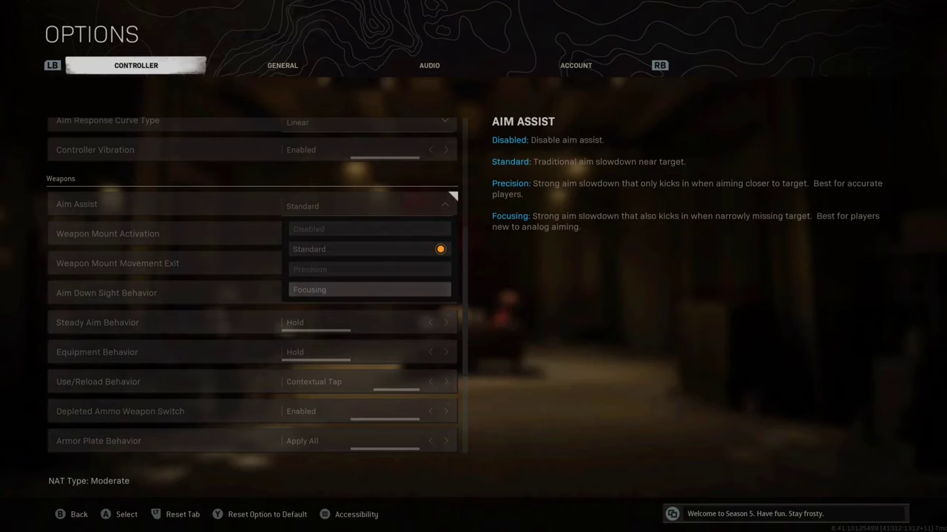
key(Escape)
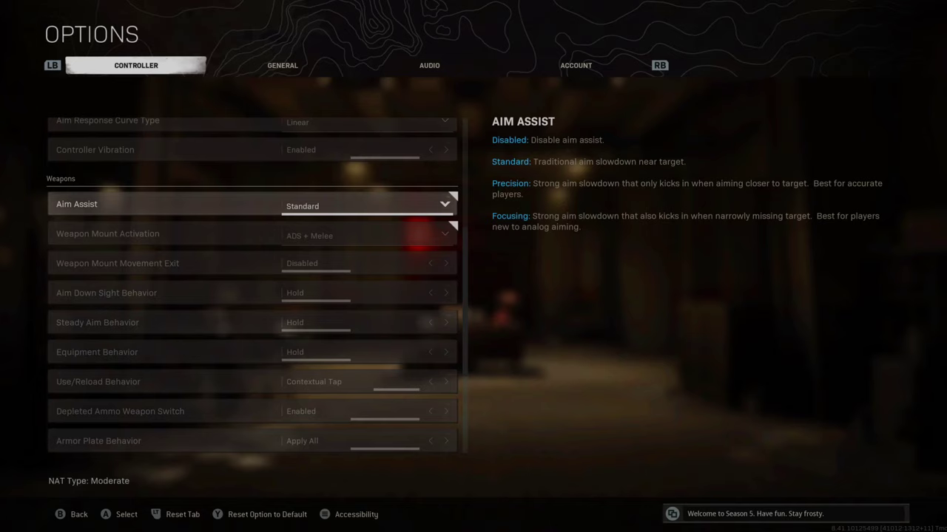
Step: Review the weapon settings from Weapon Mount Activation through Use/Reload Behavior
key(Down)
key(Down)
key(Down)
key(Down)
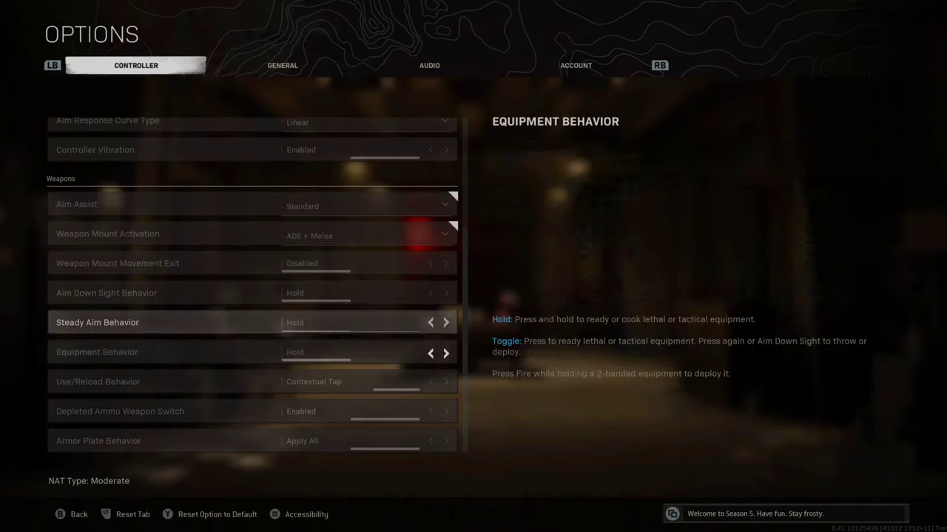
click(98, 382)
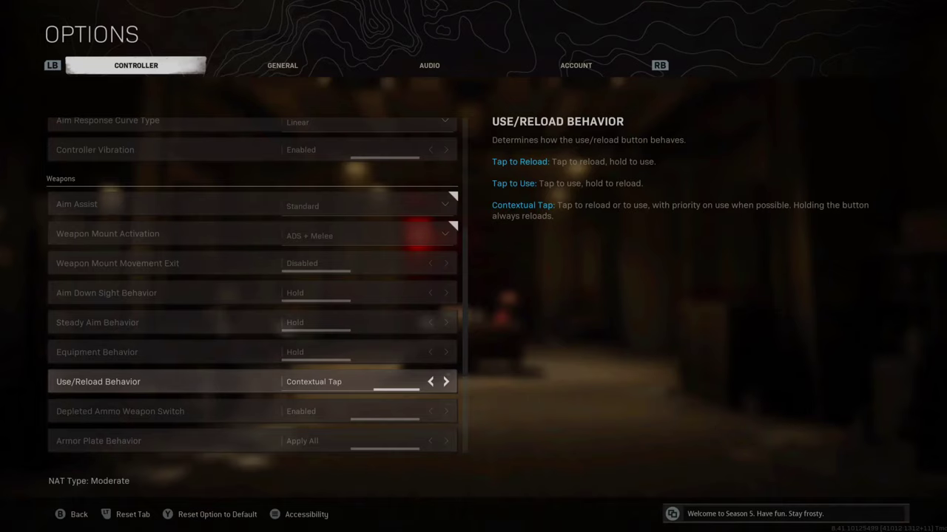
Step: Set Armor Plate Behavior in the Weapons settings to Apply One
click(120, 412)
click(98, 441)
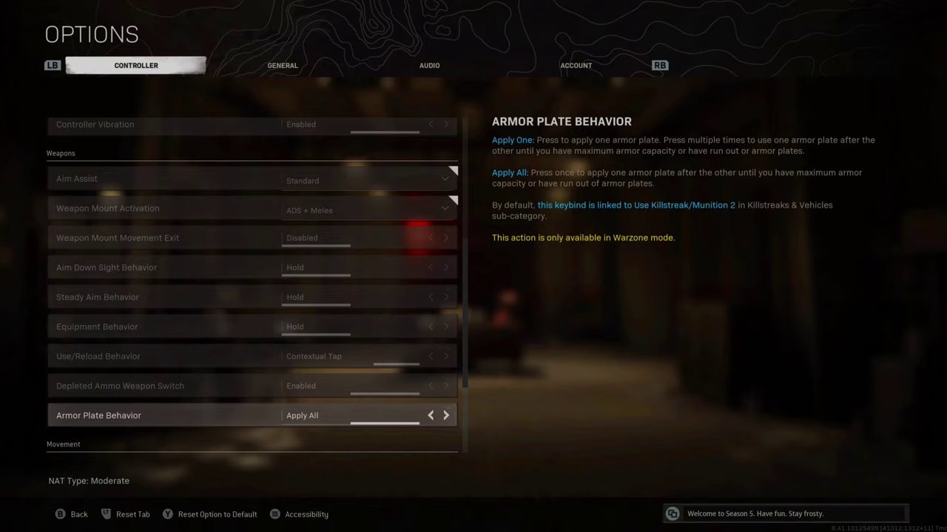
key(Left)
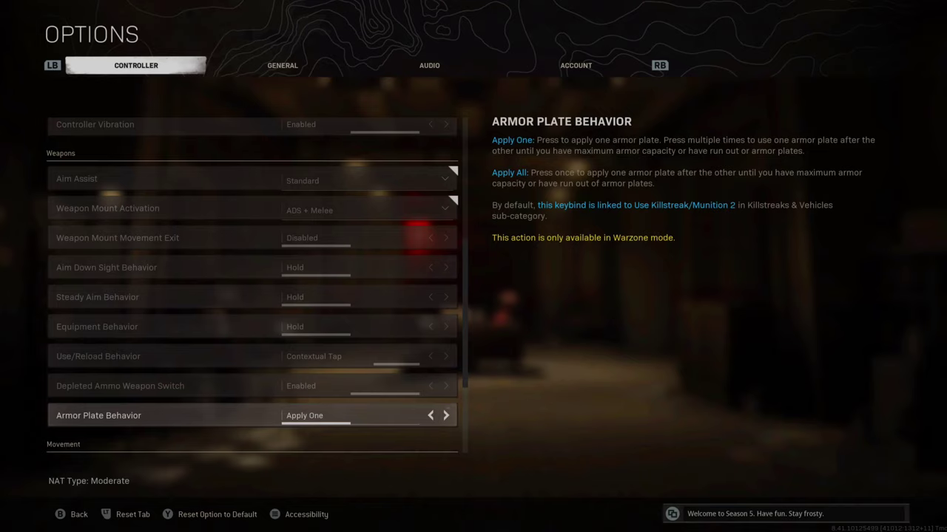
Step: Set Armor Plate Behavior in the Weapons settings to Apply All
key(Right)
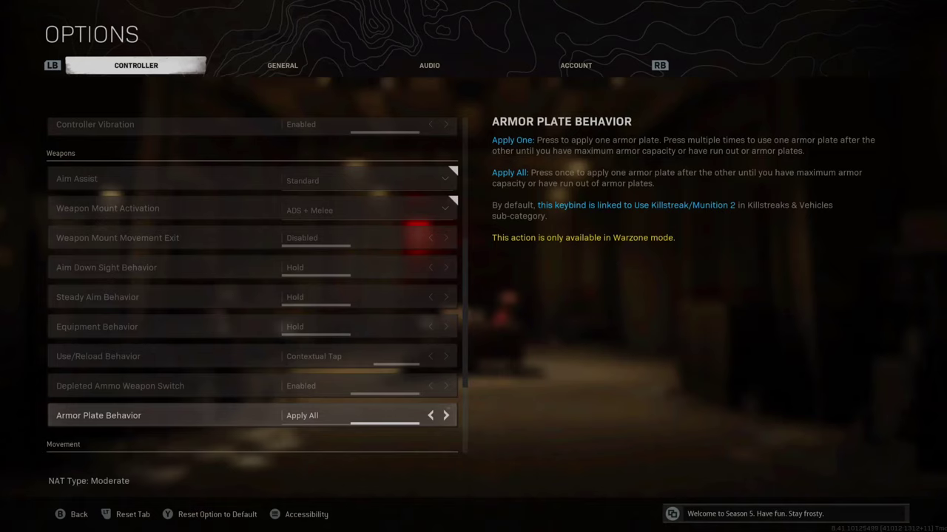
Step: Review the Movement settings from Slide Behavior through Parachute Auto-Deploy
key(Down)
key(Down)
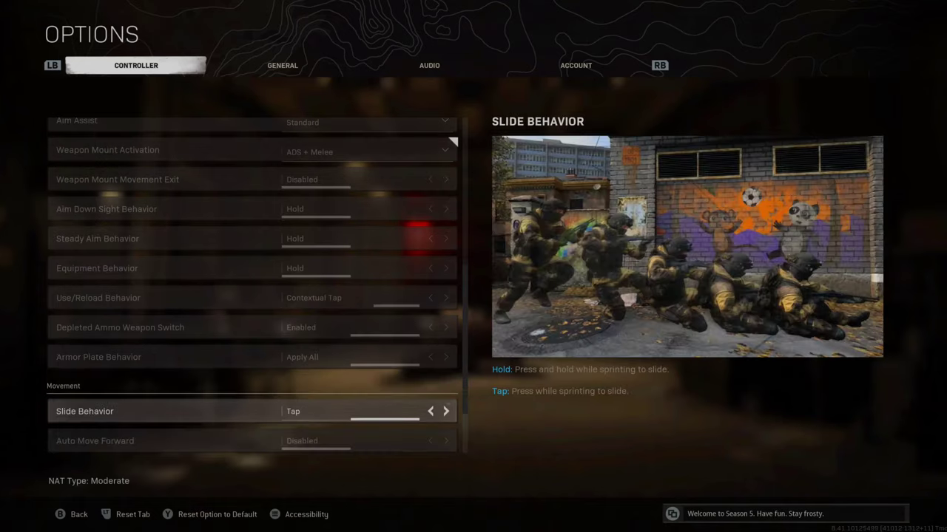
key(Up)
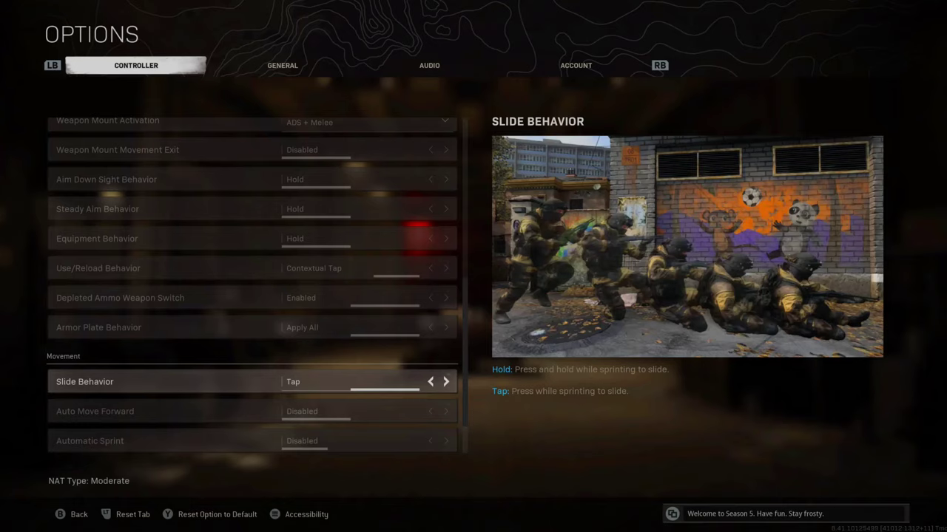
key(Down)
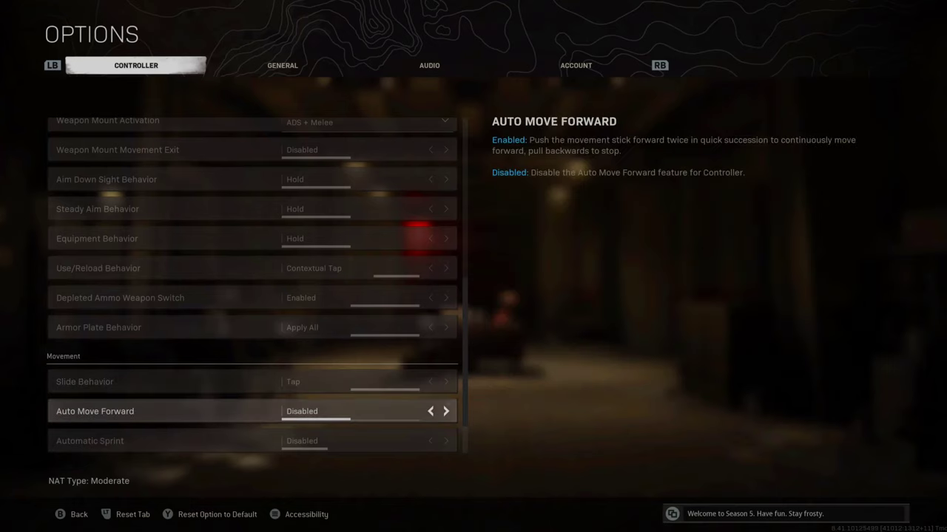
key(Down)
key(Up)
key(Down)
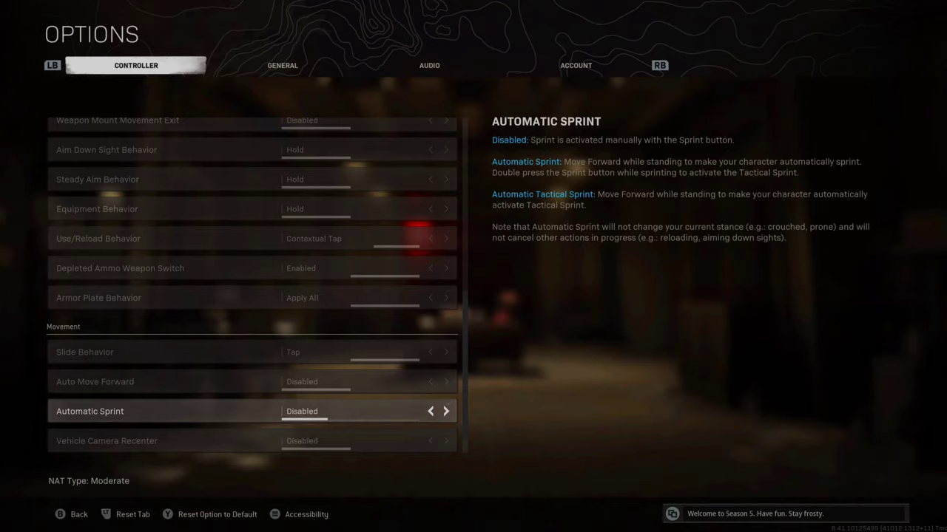
key(Down)
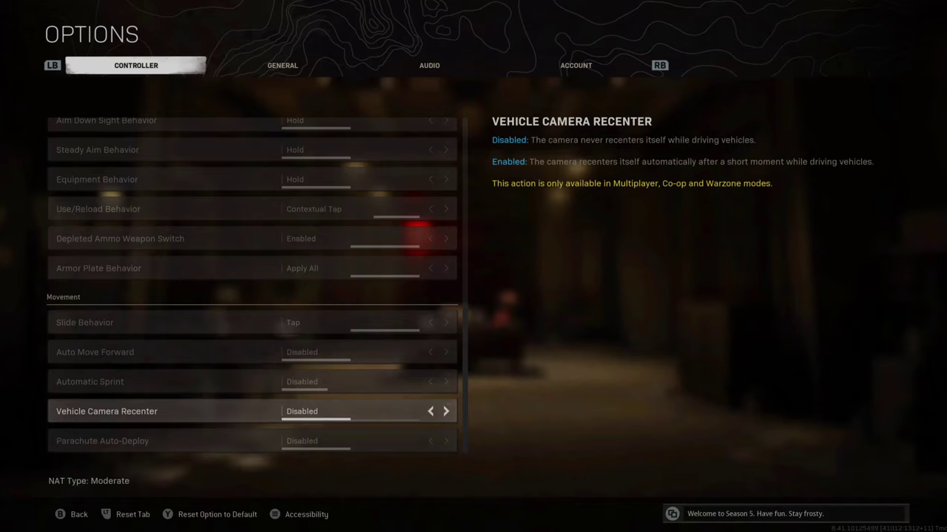
click(103, 441)
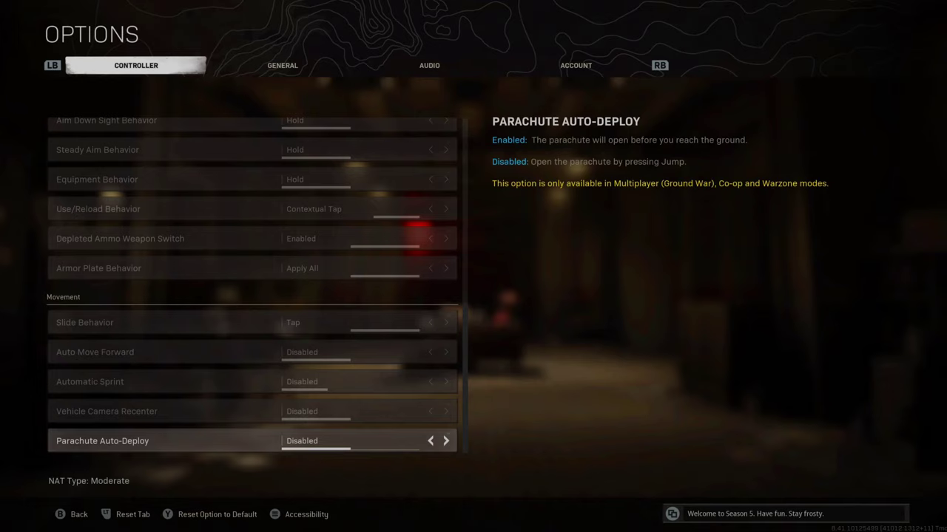
Step: Open the General options, look at HDR Brightness near the end of the list, and return to Film Grain
key(e)
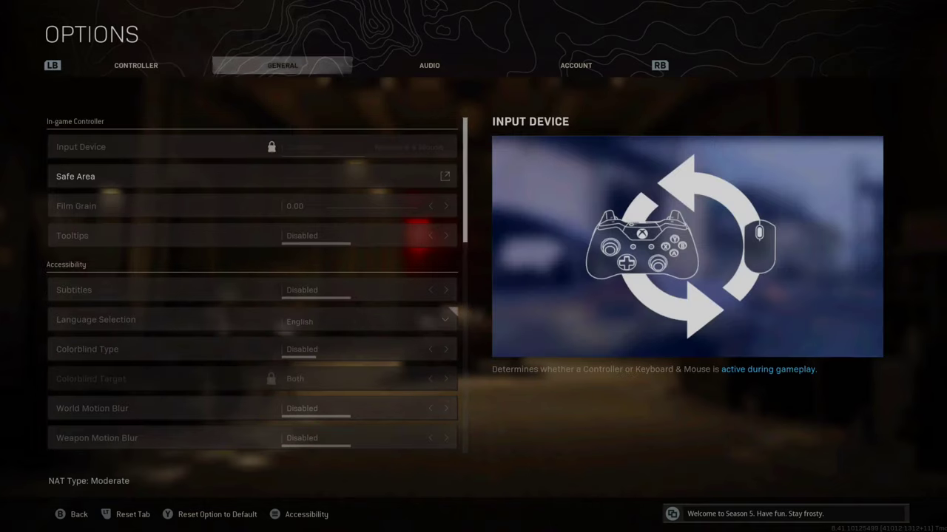
key(Up)
key(Up)
key(Up)
key(Up)
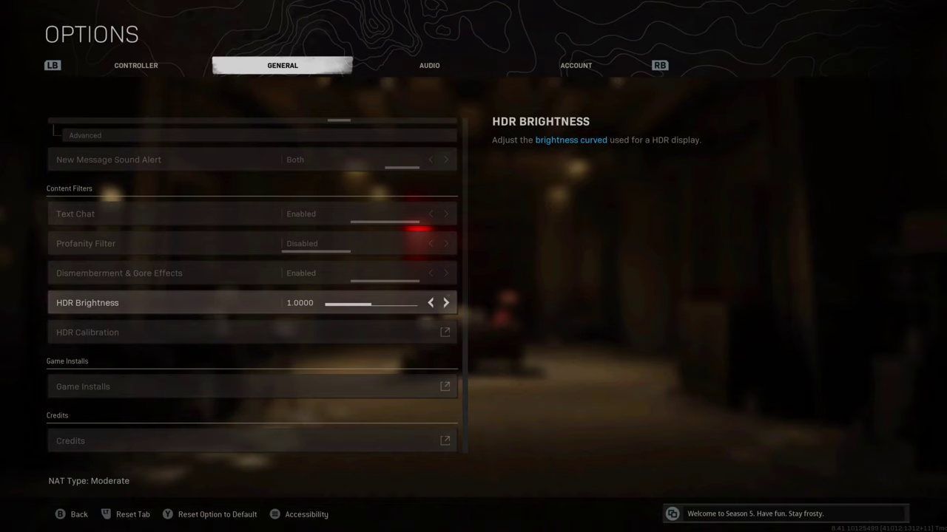
key(Down)
key(Down)
key(Down)
key(Down)
key(Down)
key(Down)
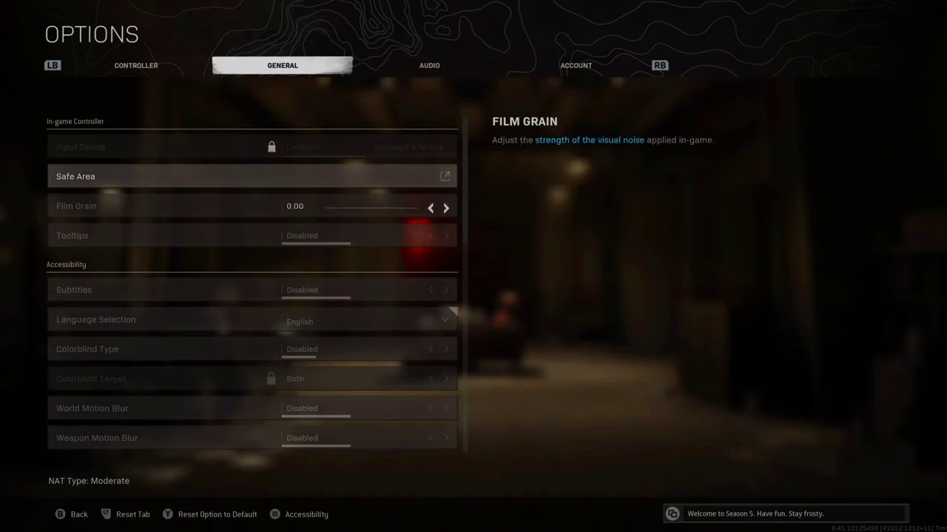
Step: Review the General settings from Tooltips and Subtitles through Colorblind Type
key(Down)
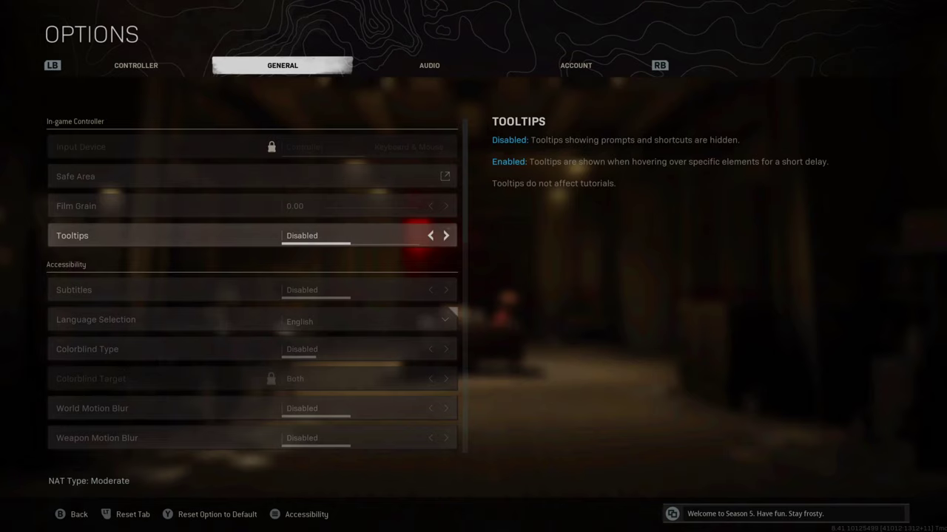
key(Down)
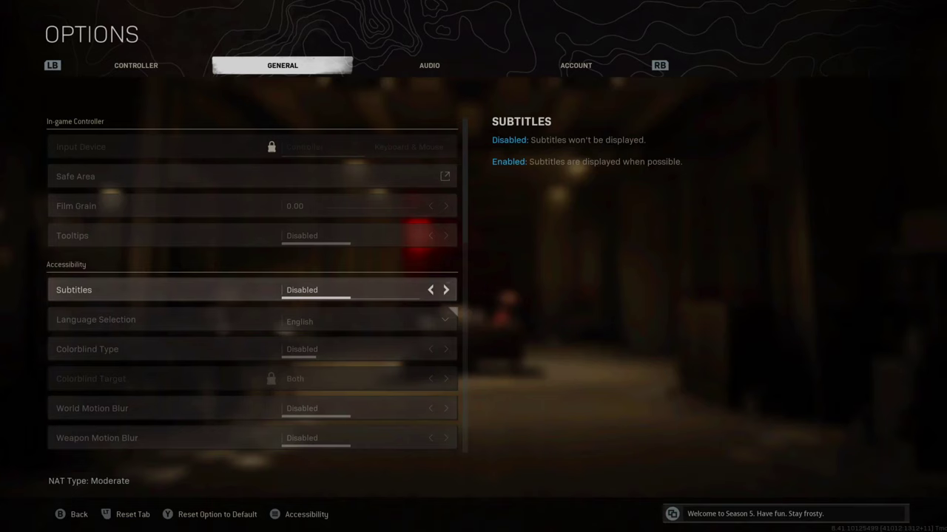
key(Down)
key(Down)
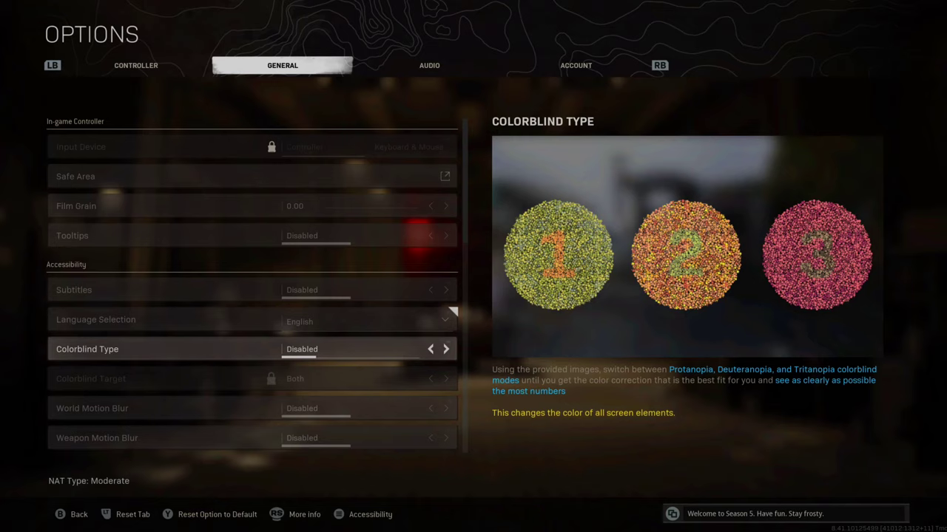
Step: Preview the Colorblind Type modes, including Deuteranopia, and return the setting to Disabled
key(Right)
key(Right)
key(Right)
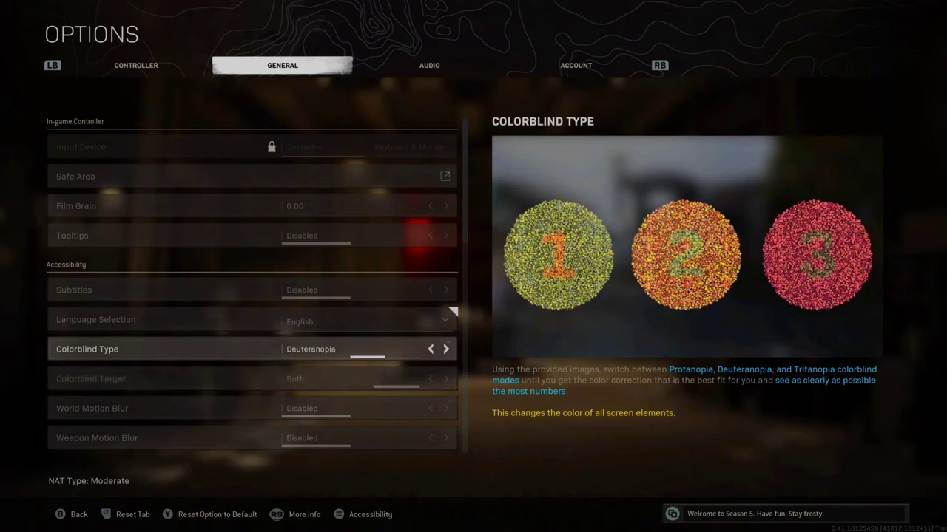
key(Left)
key(Left)
key(Left)
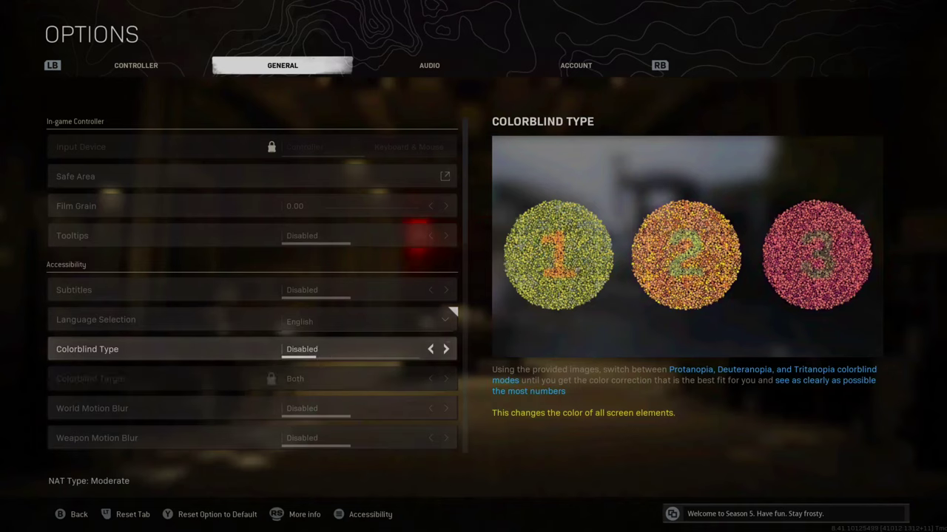
Step: Examine the Colorblind Target, World Motion Blur and Weapon Motion Blur settings
key(Down)
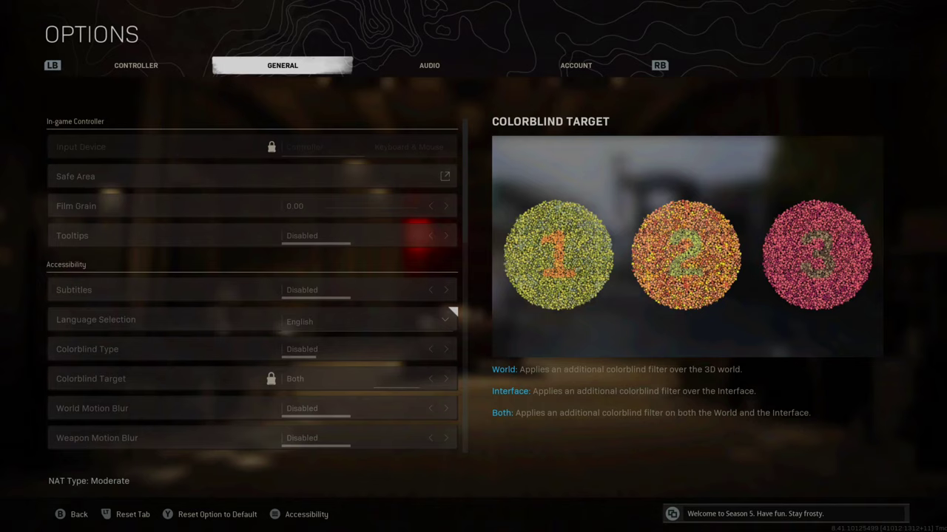
key(Down)
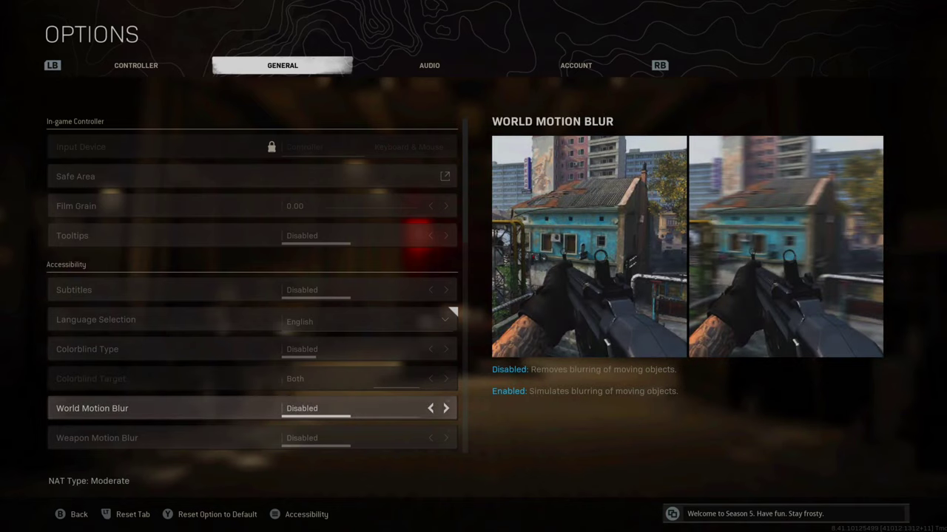
key(Down)
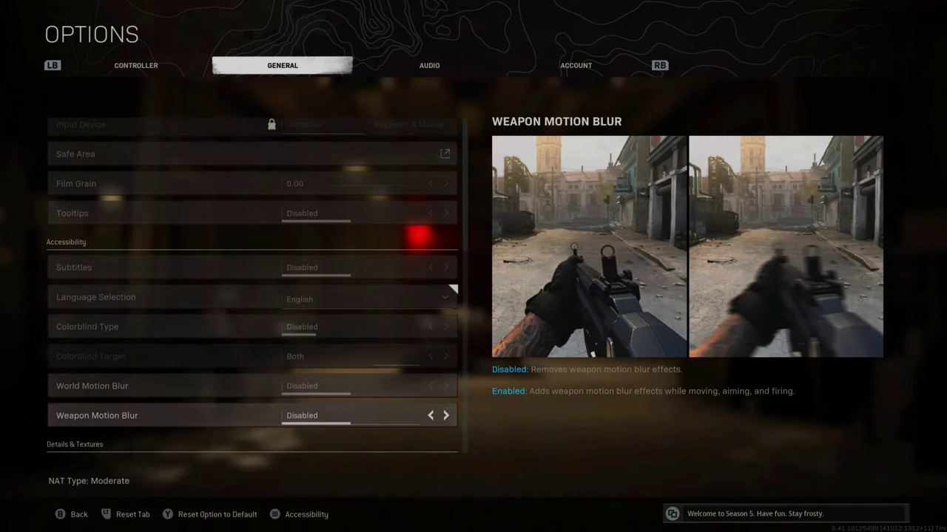
key(Up)
key(Down)
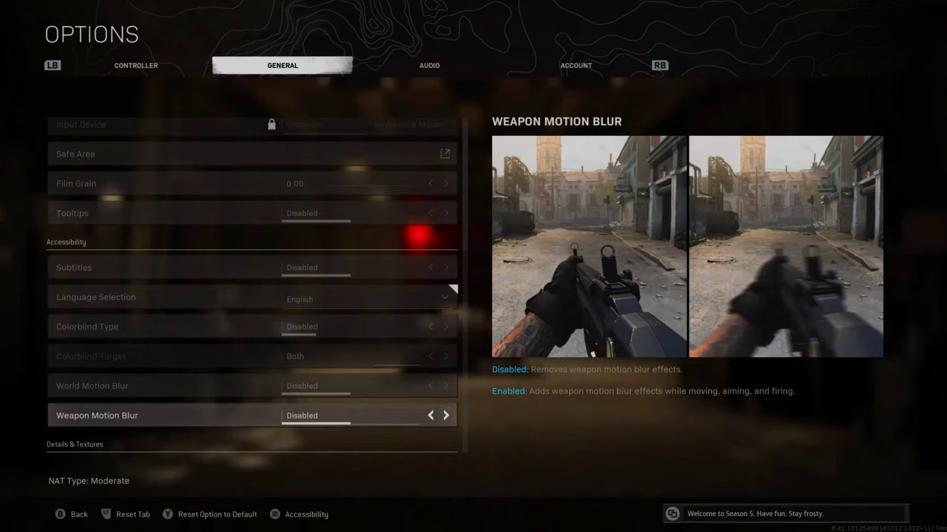
Step: Compare the round and square options for Mini Map Shape, leaving Square selected
key(Down)
key(Down)
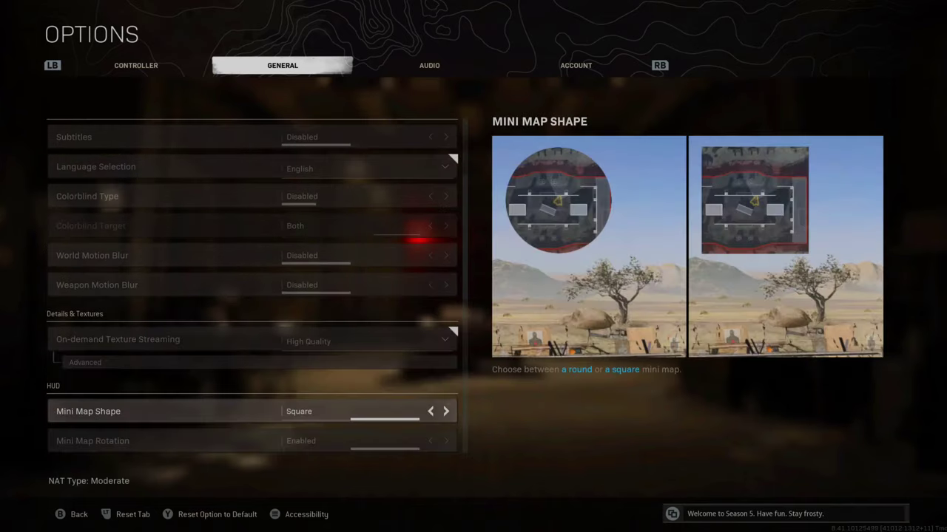
key(Left)
key(Right)
Step: Review the remaining HUD settings, Mini Map Rotation and Compass Cardinal Direction Text, and continue to Text Chat under Content Filters
click(93, 441)
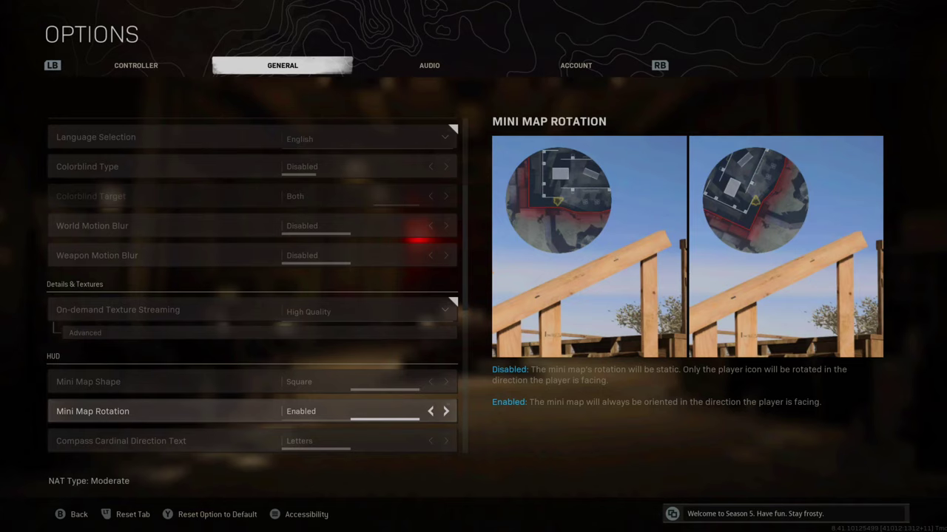
click(121, 441)
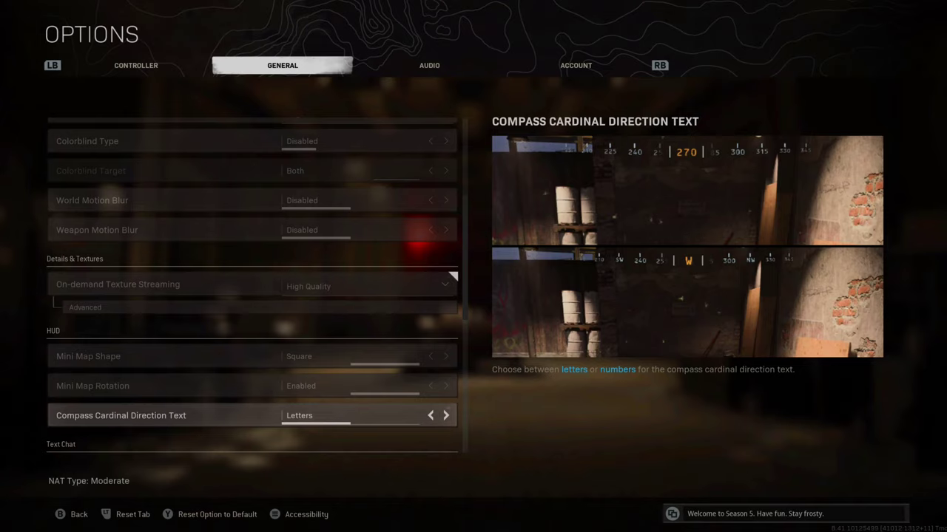
key(Down)
key(Down)
key(Down)
key(Down)
key(Down)
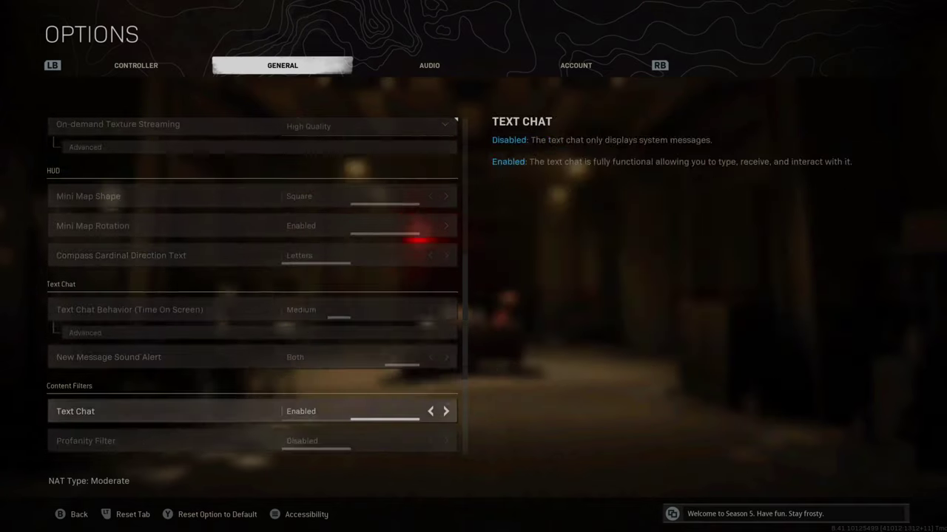
Step: Open the Audio options and examine the Audio Mix choices from Studio Reference to Boost Low, keeping Home Theater
key(e)
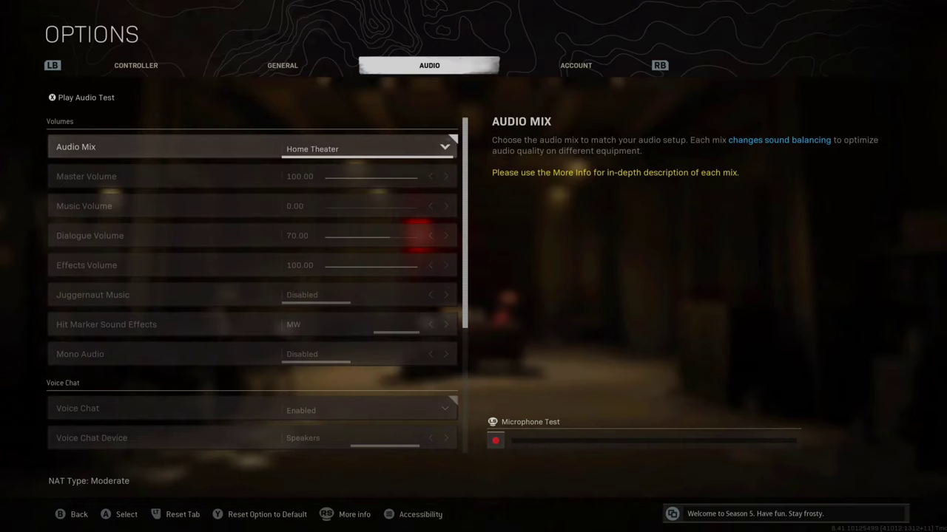
key(Return)
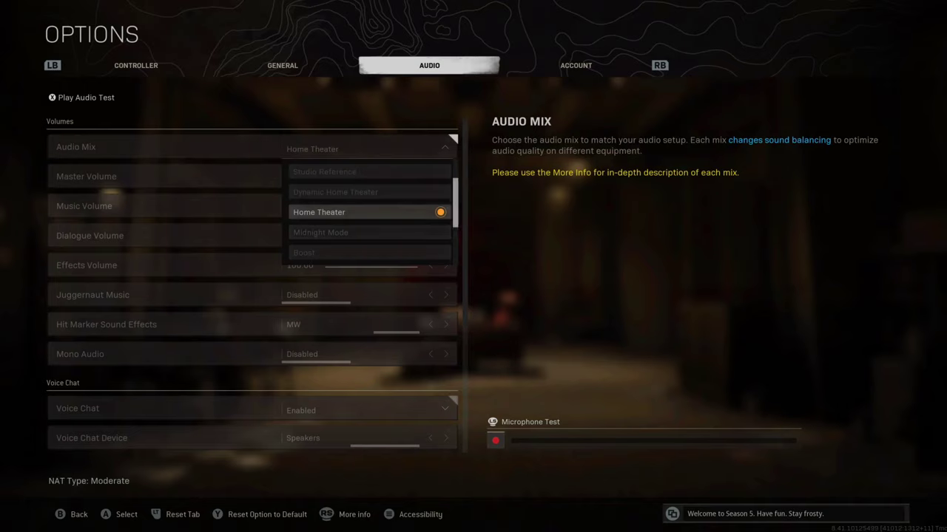
key(Down)
key(Down)
key(Down)
key(Down)
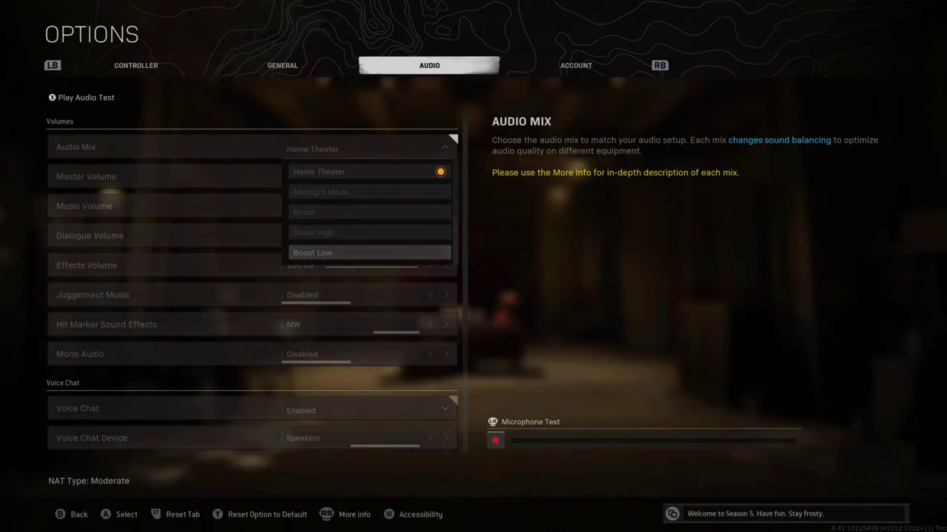
key(Up)
key(Up)
key(Up)
key(Up)
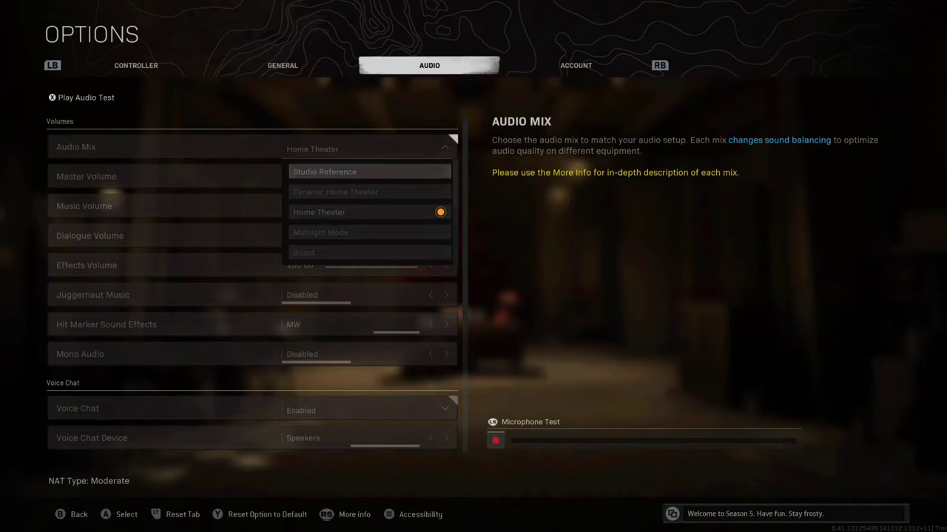
key(Return)
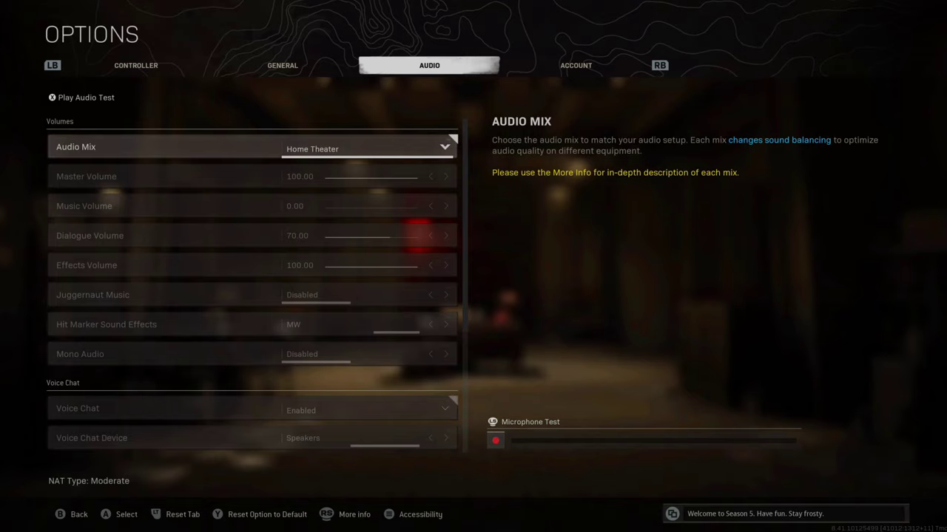
Step: Review the Master Volume, Music Volume and Dialogue Volume settings
key(Down)
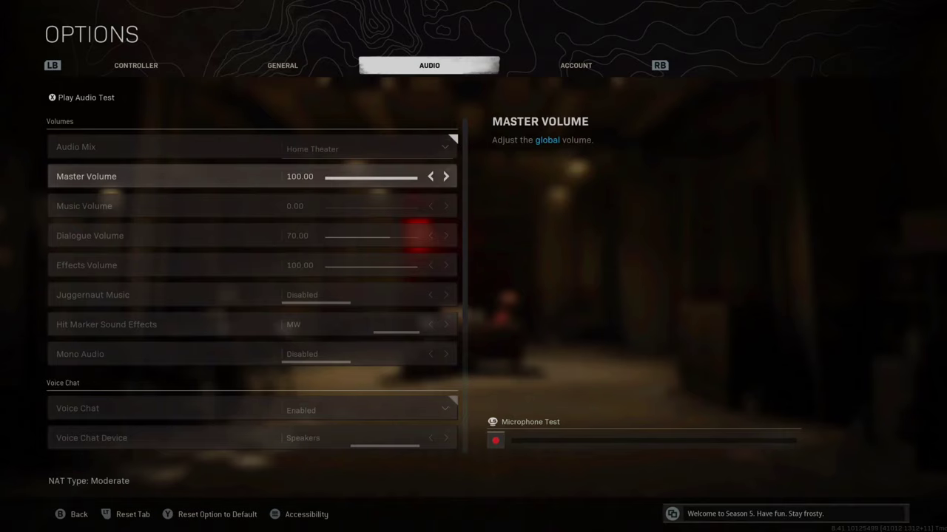
key(Down)
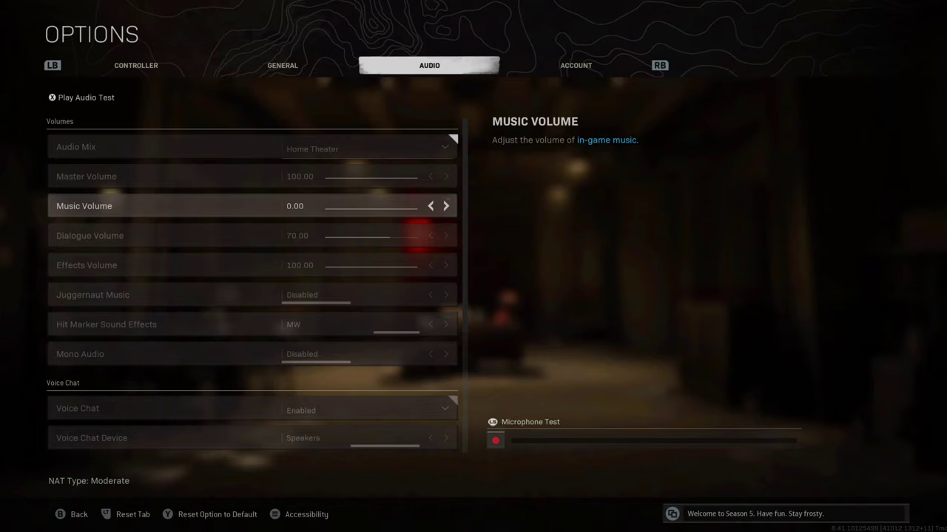
key(Down)
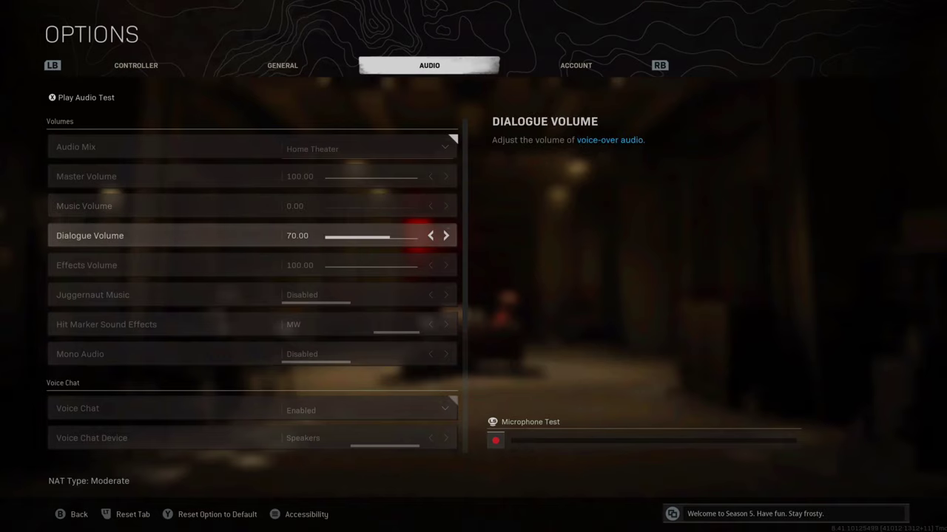